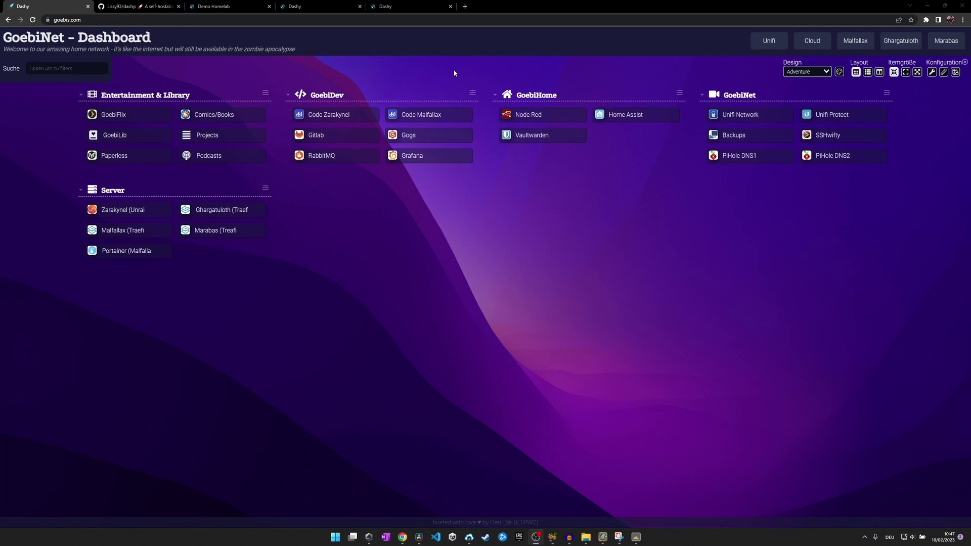
Go to the Malfallax page and try the Dashy-Docs, Callisto and One-Dark themes.
left_click(856, 42)
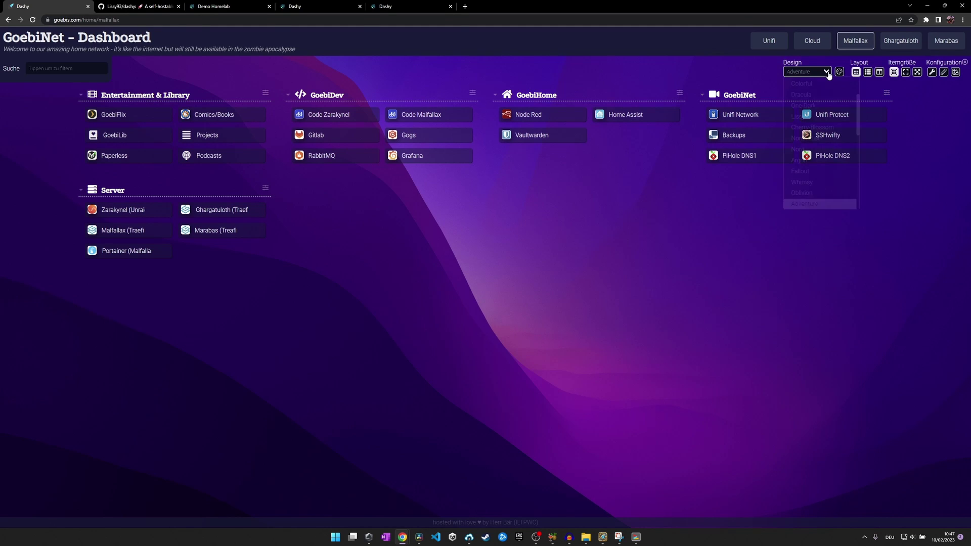
scroll(829, 101, "up", 1)
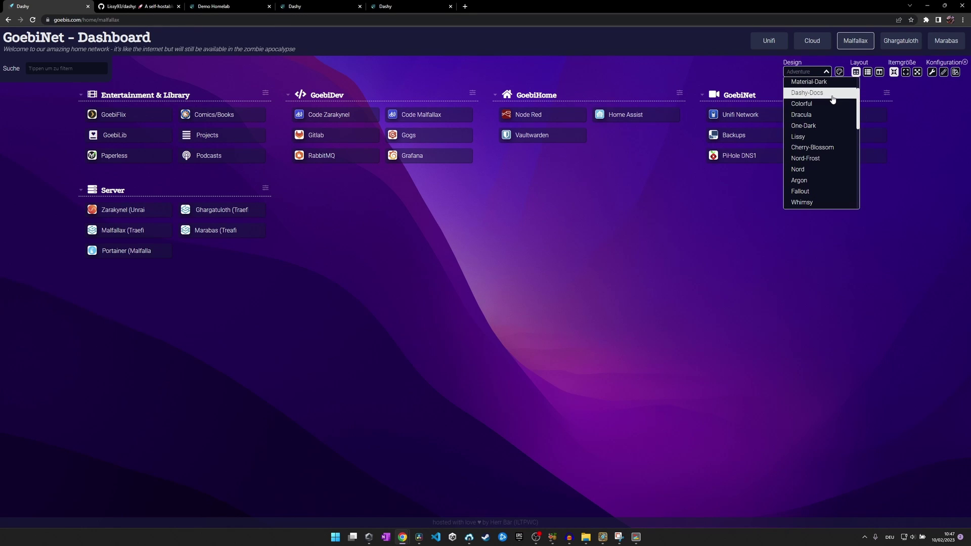
left_click(829, 93)
left_click(825, 72)
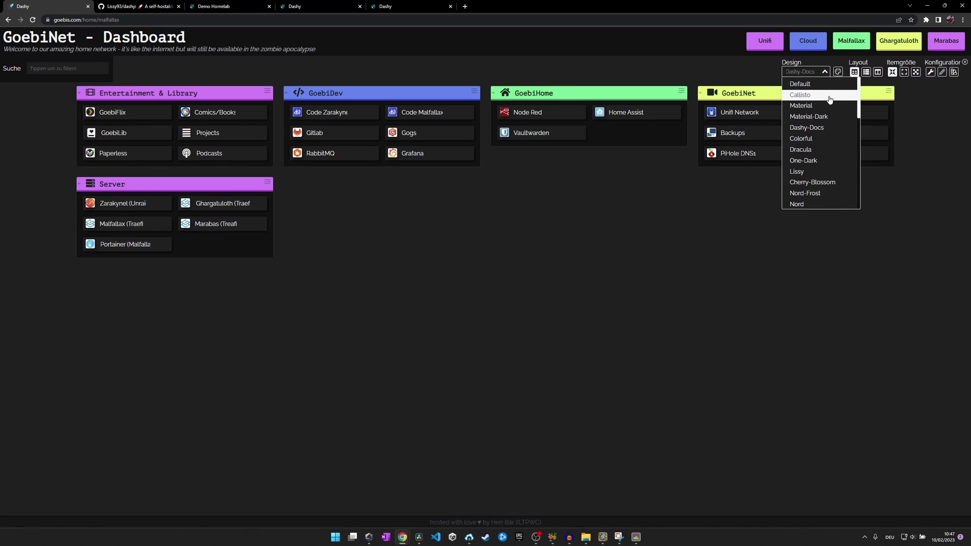
left_click(829, 96)
left_click(820, 72)
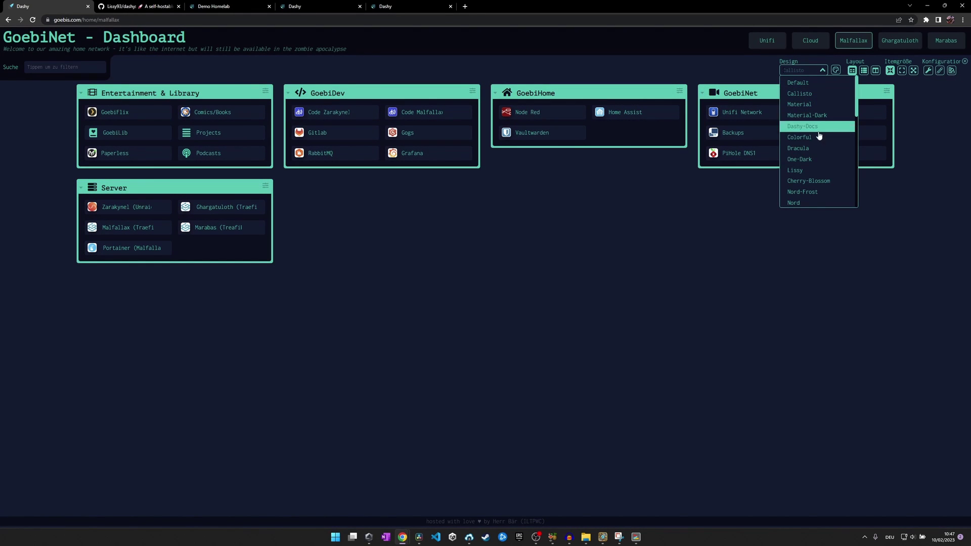
left_click(830, 160)
Switch the dashboard to the Crayola theme and browse further down the theme list.
left_click(814, 72)
scroll(824, 158, "down", 5)
left_click(822, 153)
left_click(809, 72)
scroll(830, 161, "down", 4)
scroll(828, 167, "down", 3)
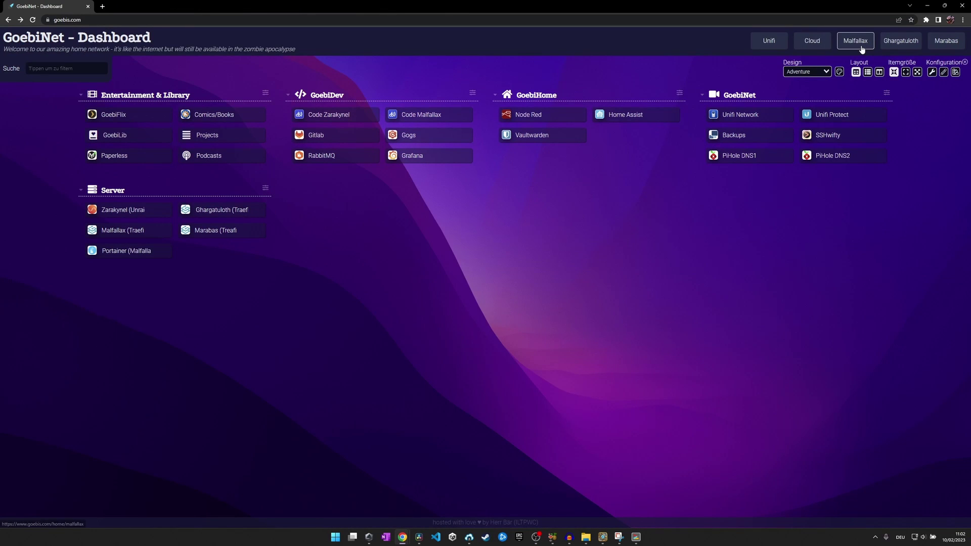
Open the Malfallax system monitor page and autoscroll down the view.
left_click(861, 45)
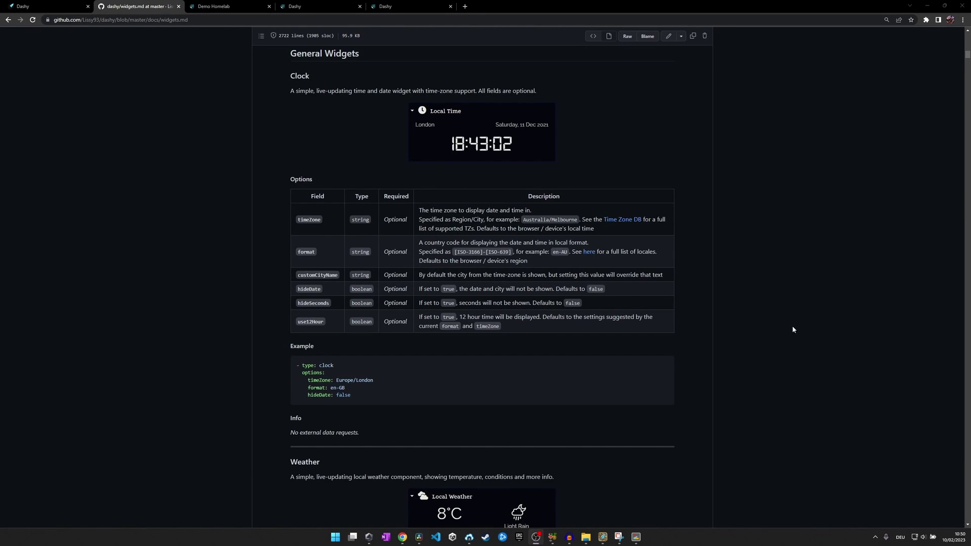
middle_click(793, 327)
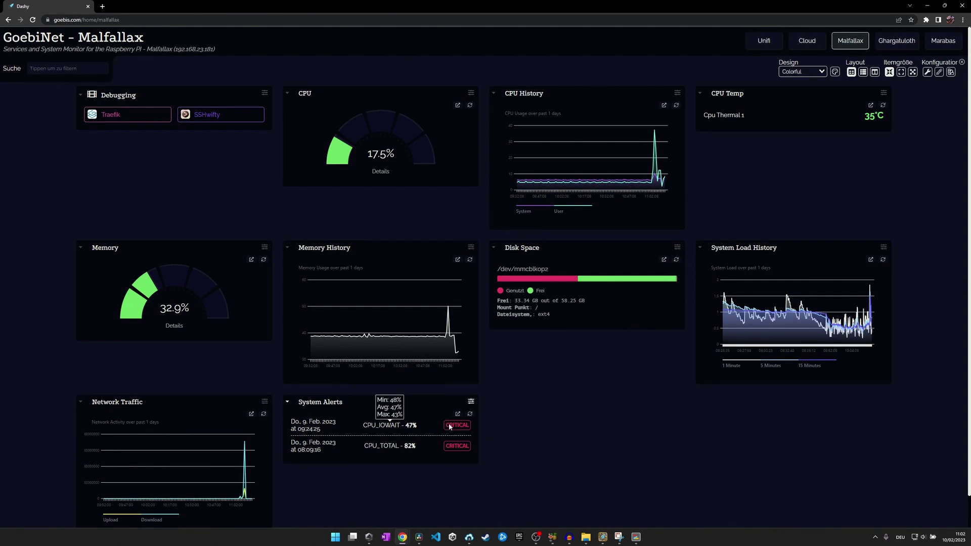
mouse_move(795, 334)
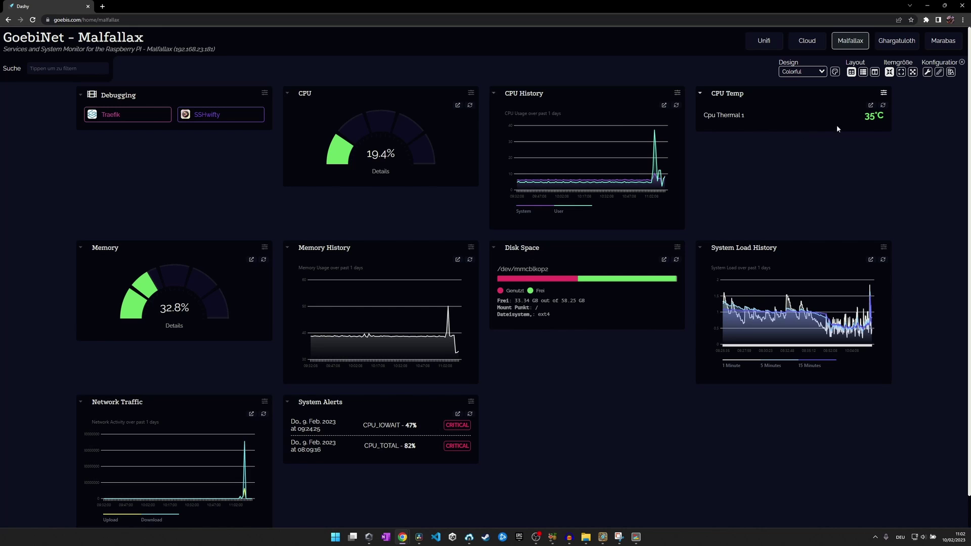
left_click(894, 44)
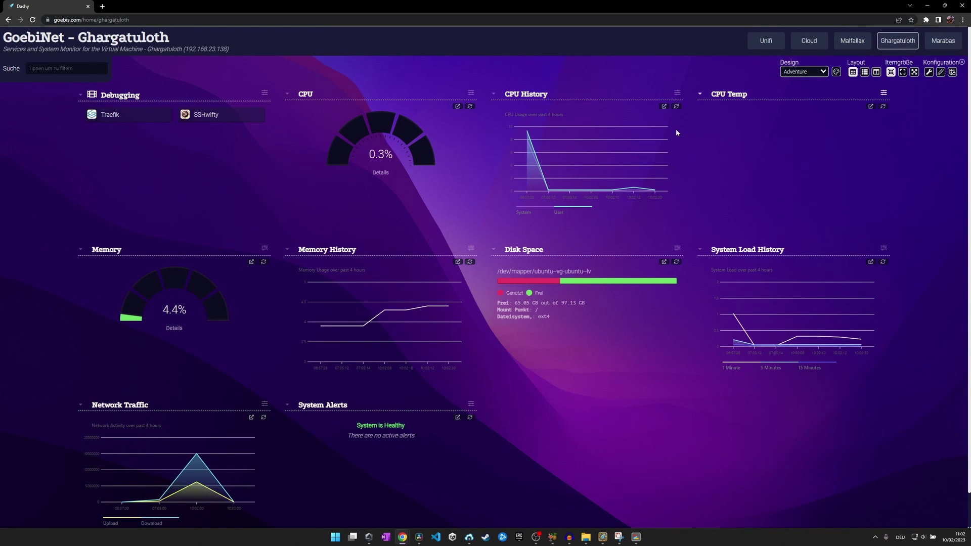
mouse_move(594, 166)
left_click(857, 42)
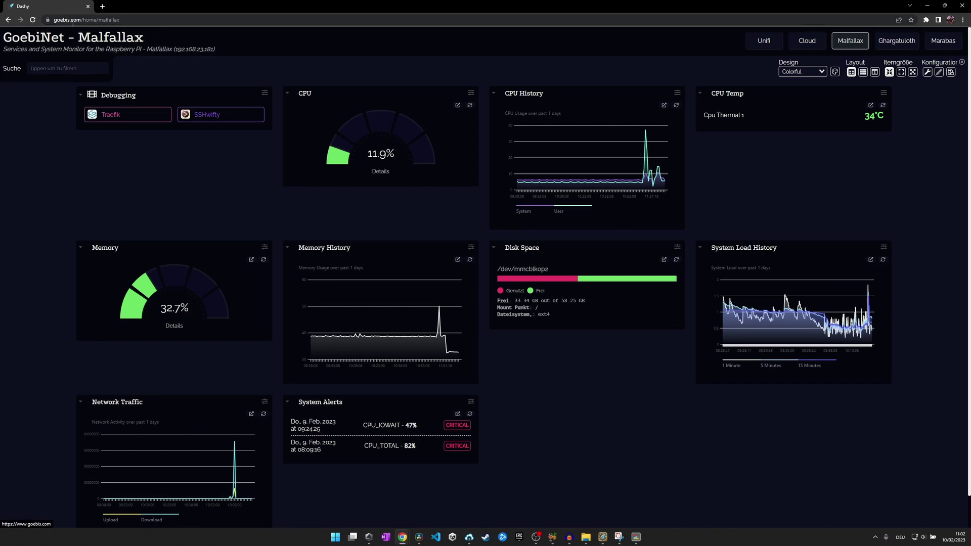
Remove /home/malfallax to load the main dashboard, then read the Pages and Sections docs.
left_click_drag(81, 20, 310, 39)
key("BackSpace")
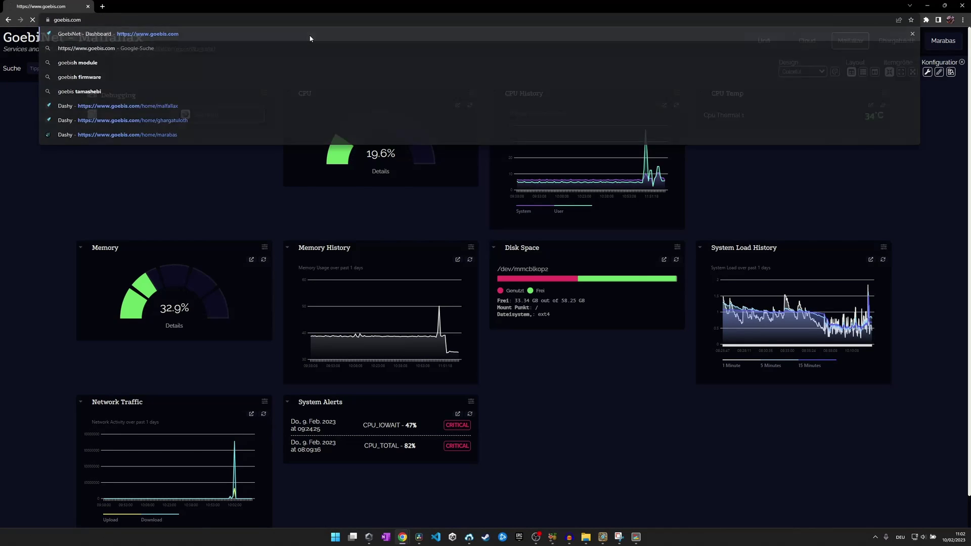
key("Return")
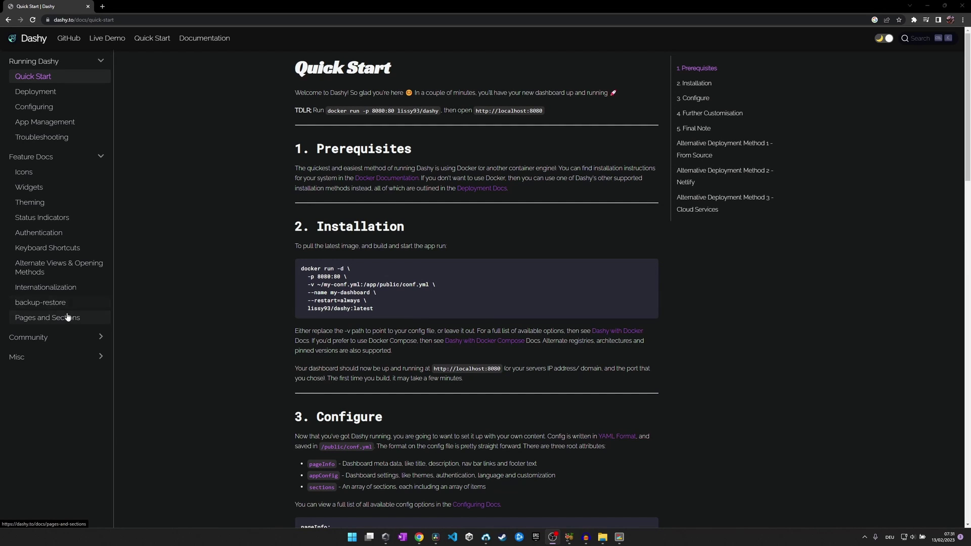
left_click(63, 320)
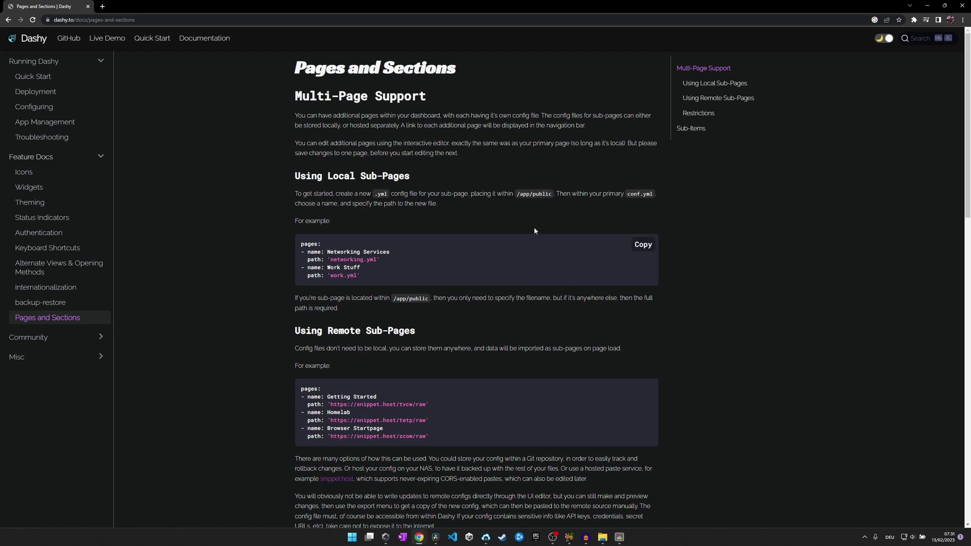
scroll(713, 201, "down", 3)
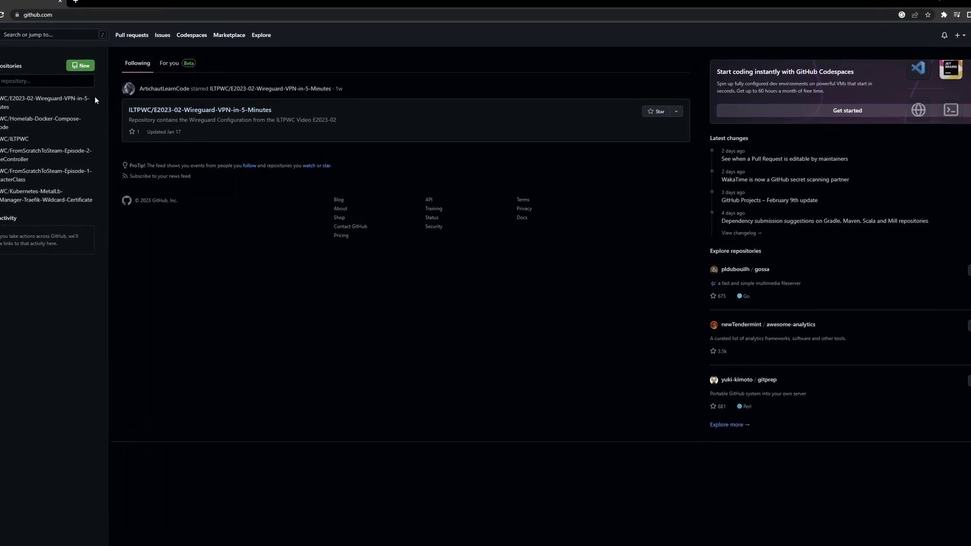
Name a new repository E2023-05-Dashy-Configuration and begin its description 'This repository contains the dashy configuration that I'.
left_click(80, 65)
left_click(434, 133)
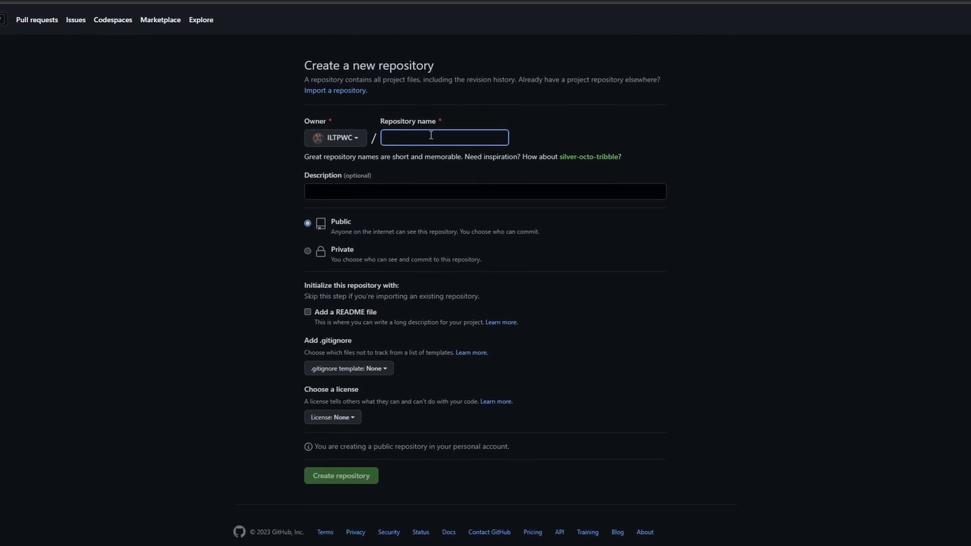
type("E2023-05-")
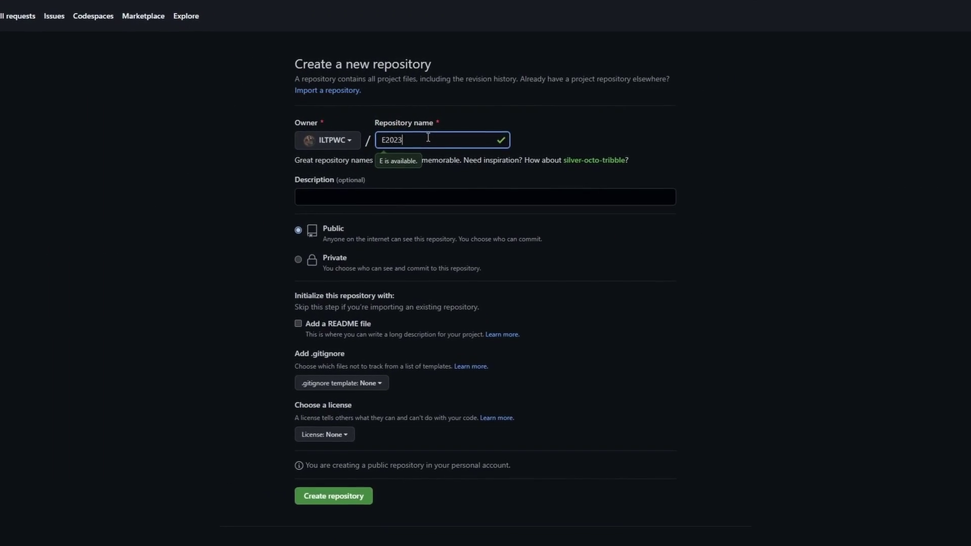
type("Dashy-Configurati")
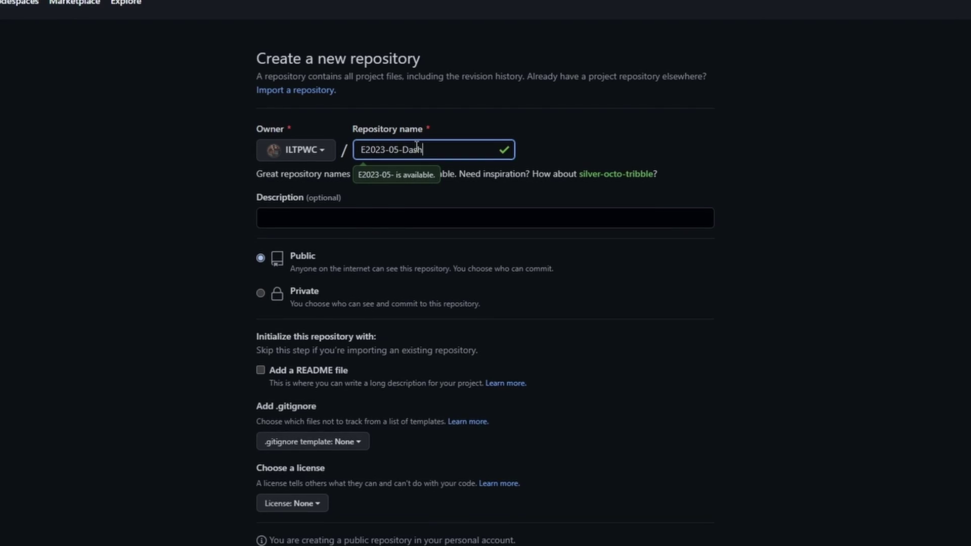
type("on")
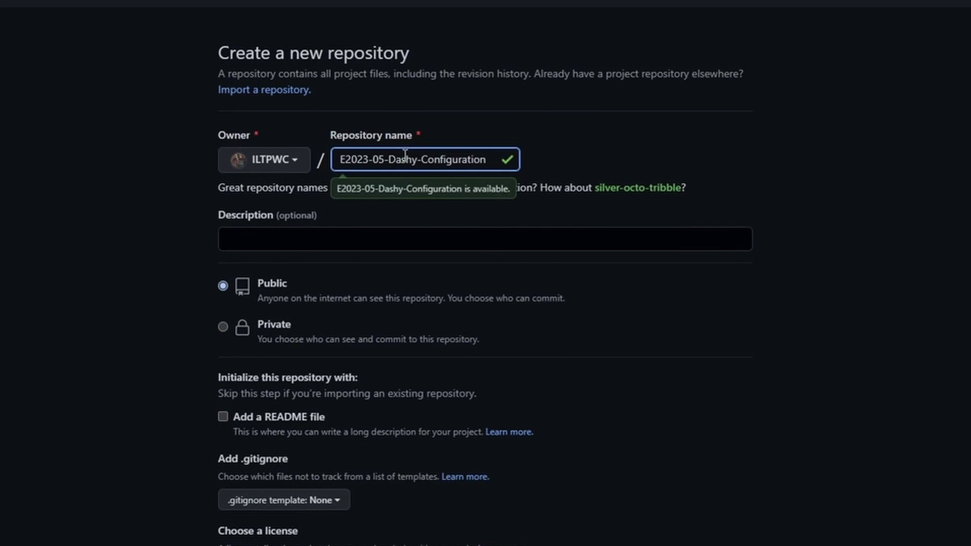
left_click(383, 240)
type("This repository contains the ")
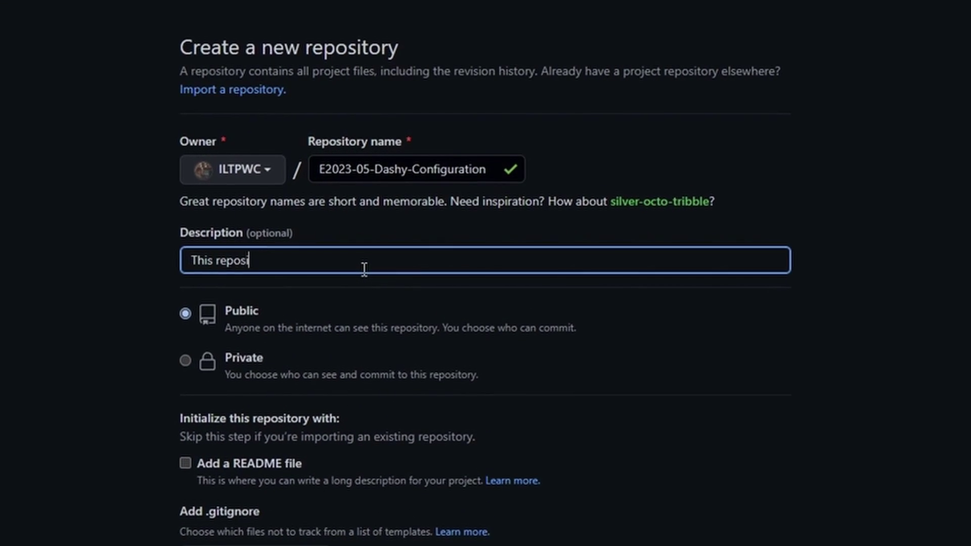
type("dashy configuration that I")
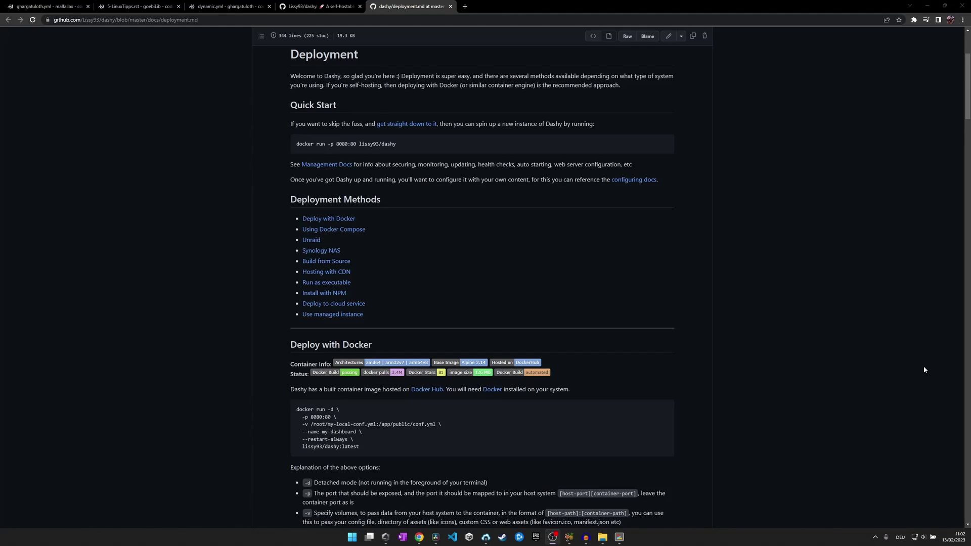
scroll(880, 322, "down", 1)
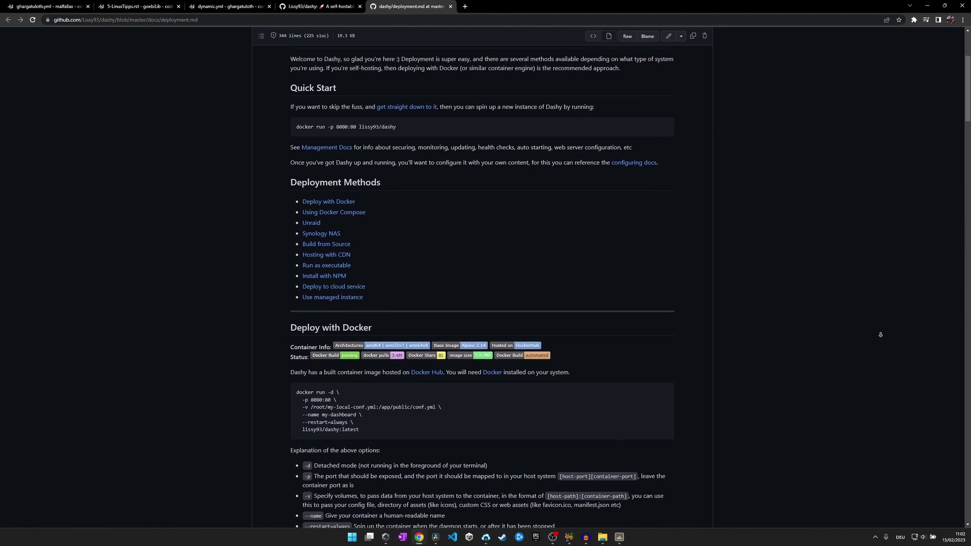
scroll(880, 335, "down", 2)
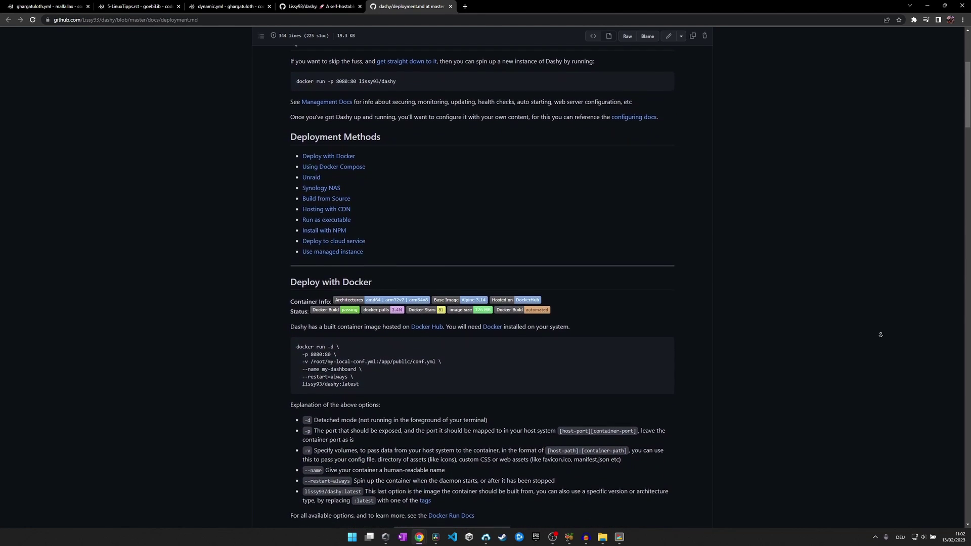
scroll(881, 335, "down", 2)
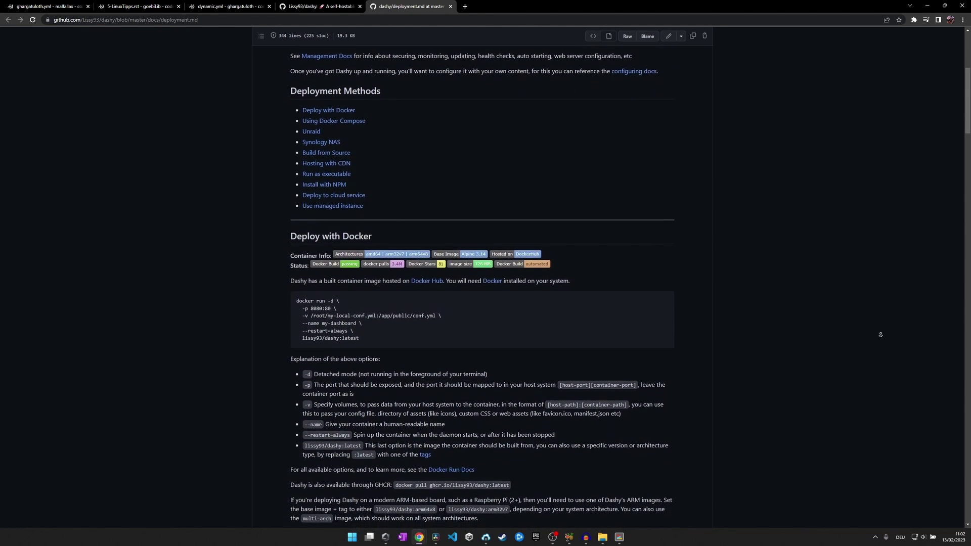
scroll(881, 335, "down", 2)
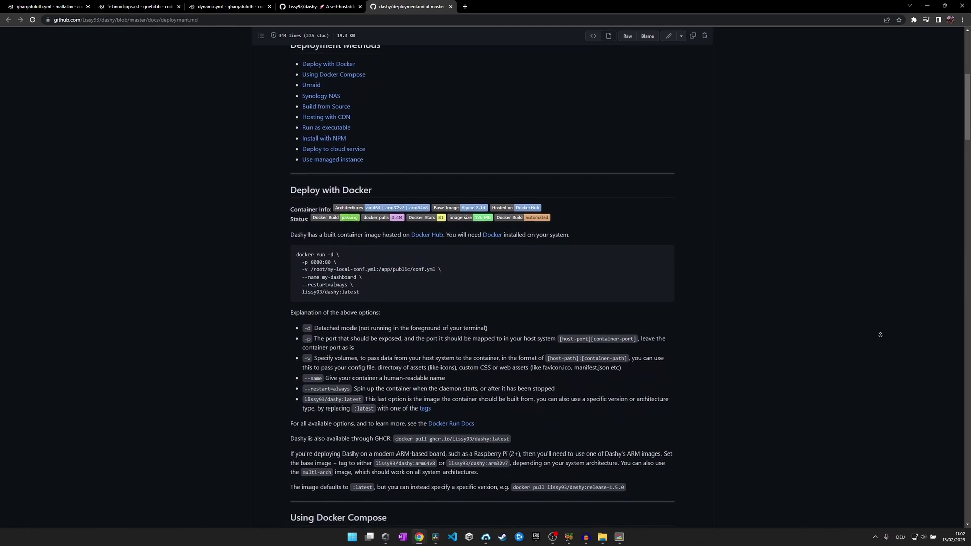
scroll(880, 334, "down", 1)
scroll(880, 335, "down", 2)
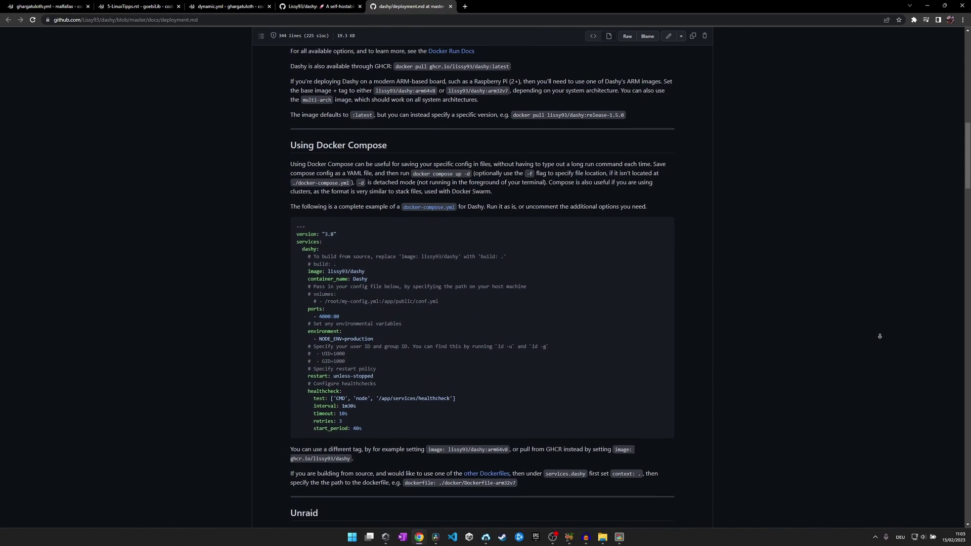
scroll(879, 336, "down", 1)
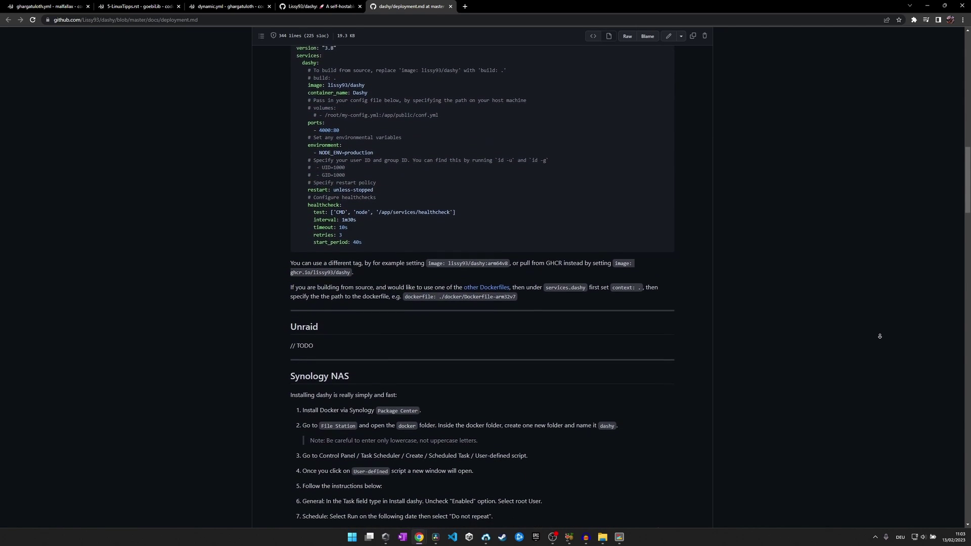
scroll(879, 336, "down", 1)
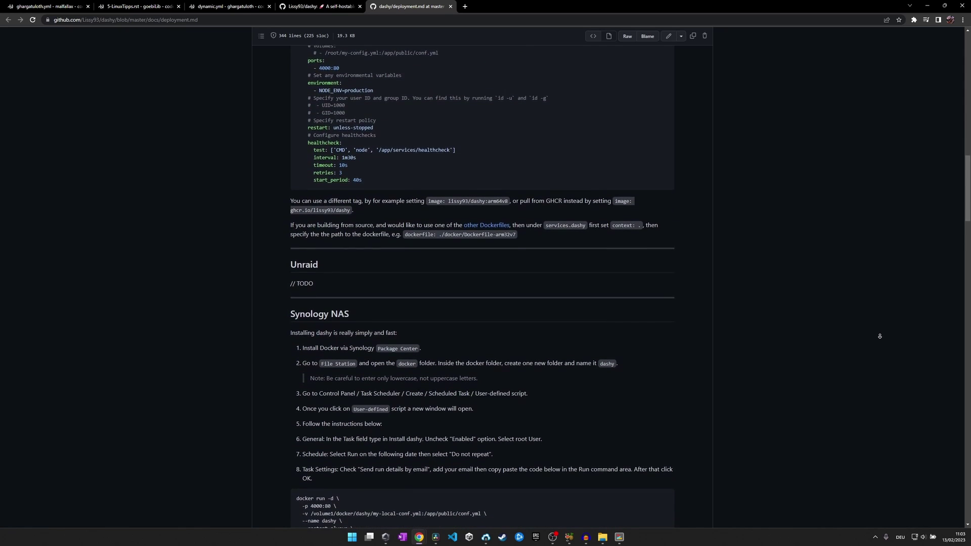
scroll(879, 336, "down", 1)
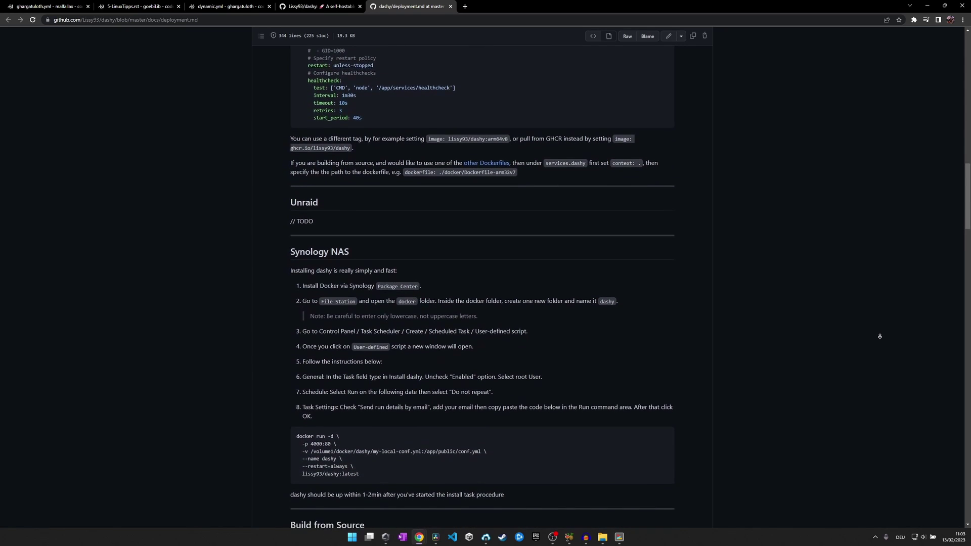
scroll(880, 336, "down", 1)
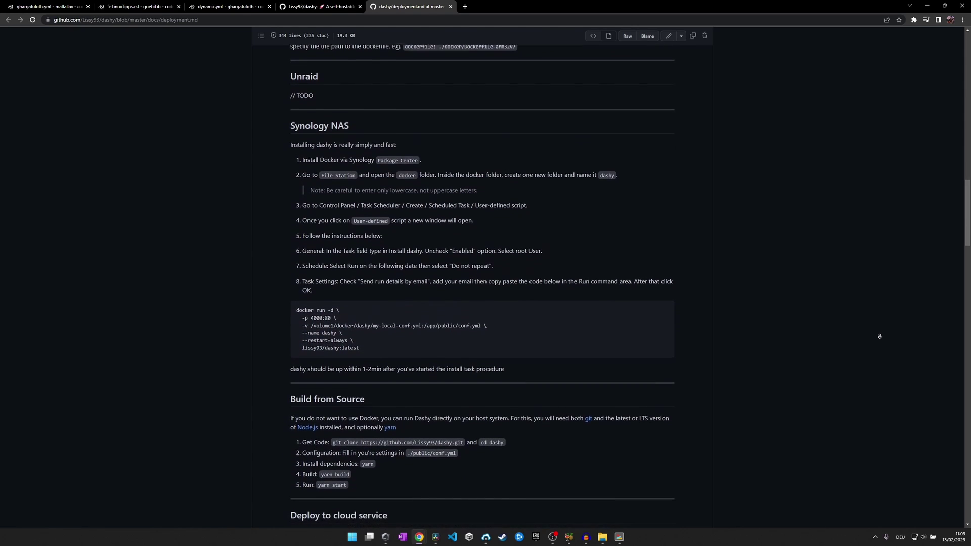
scroll(880, 336, "down", 1)
scroll(879, 336, "down", 1)
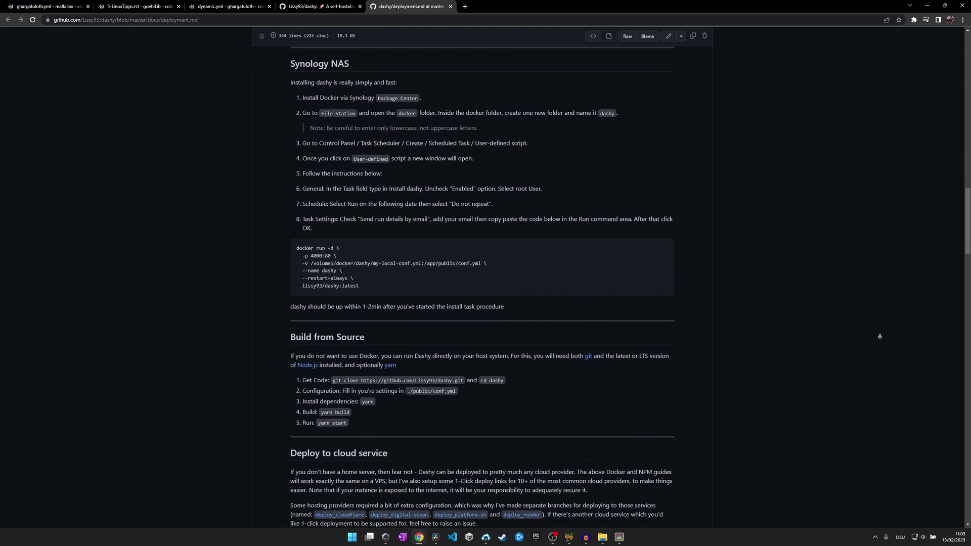